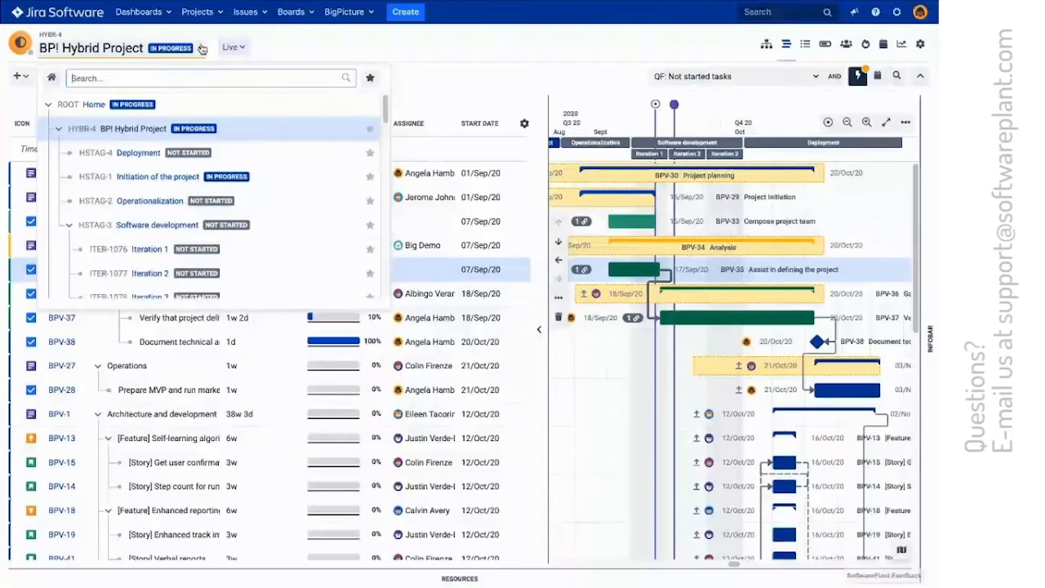
Step: Open the task scope definition in the configuration of the BP! Hybrid Project
left_click(920, 45)
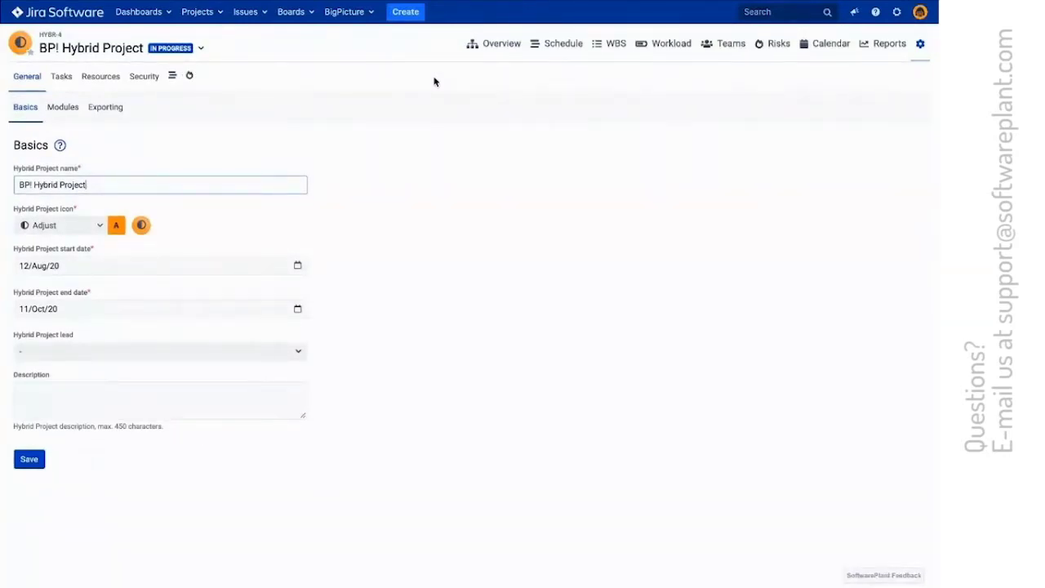
left_click(70, 82)
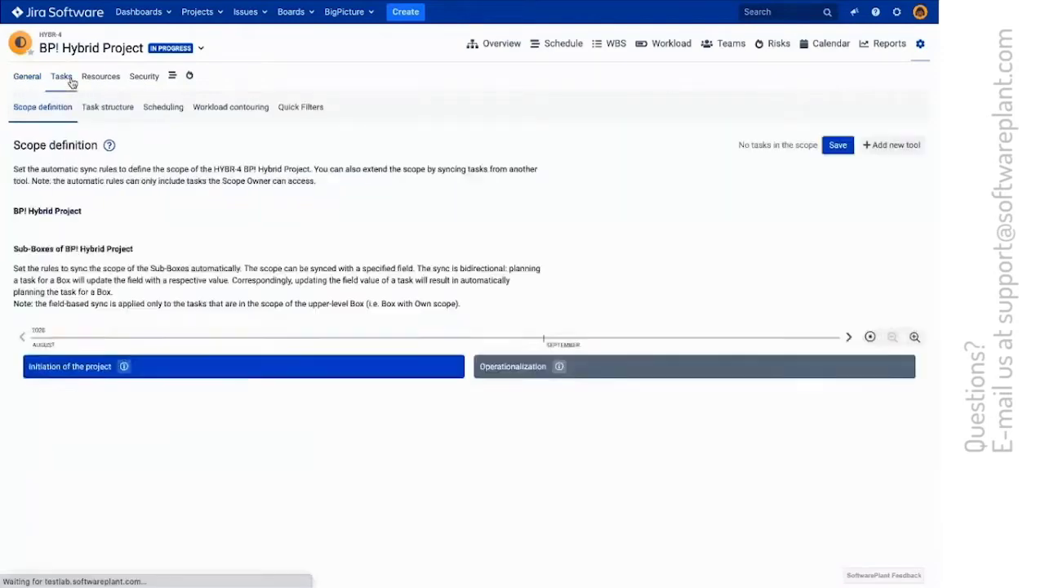
left_click(203, 49)
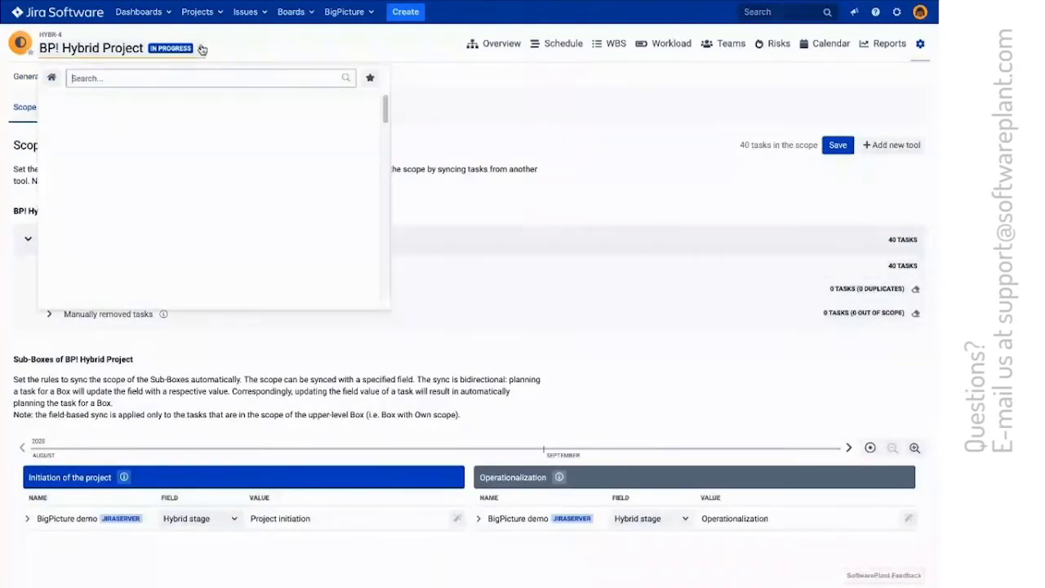
left_click(307, 51)
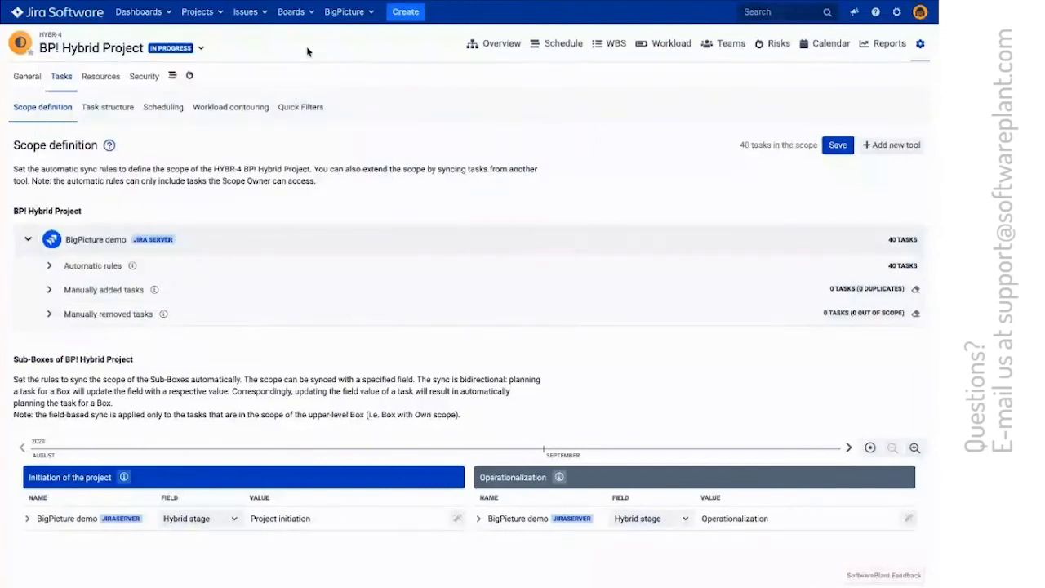
Step: Add Trello as a new tool to the project scope using the existing BigPicture connection, and expand its scope section
left_click(885, 144)
left_click(395, 301)
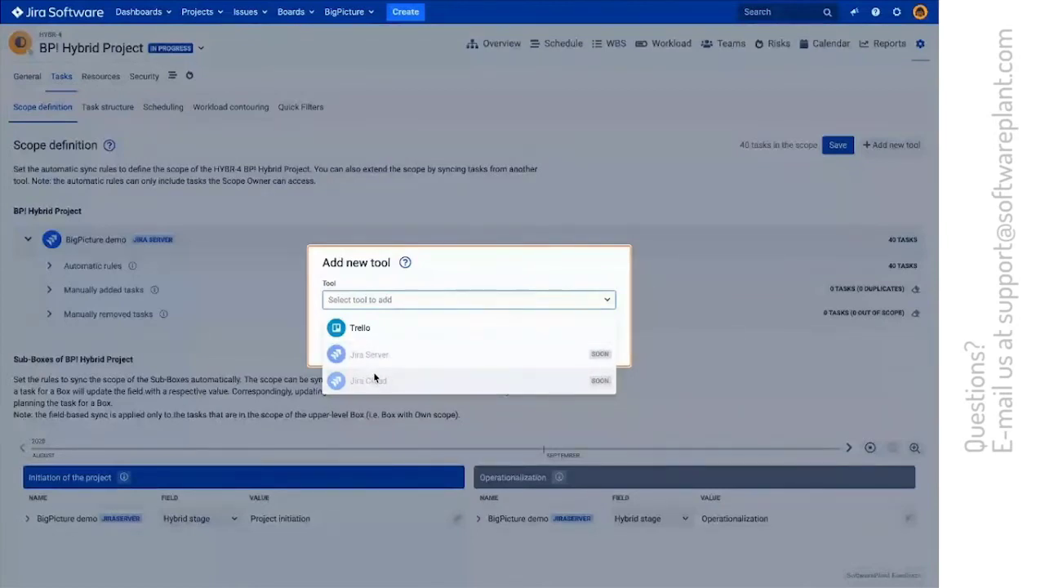
left_click(363, 326)
left_click(363, 322)
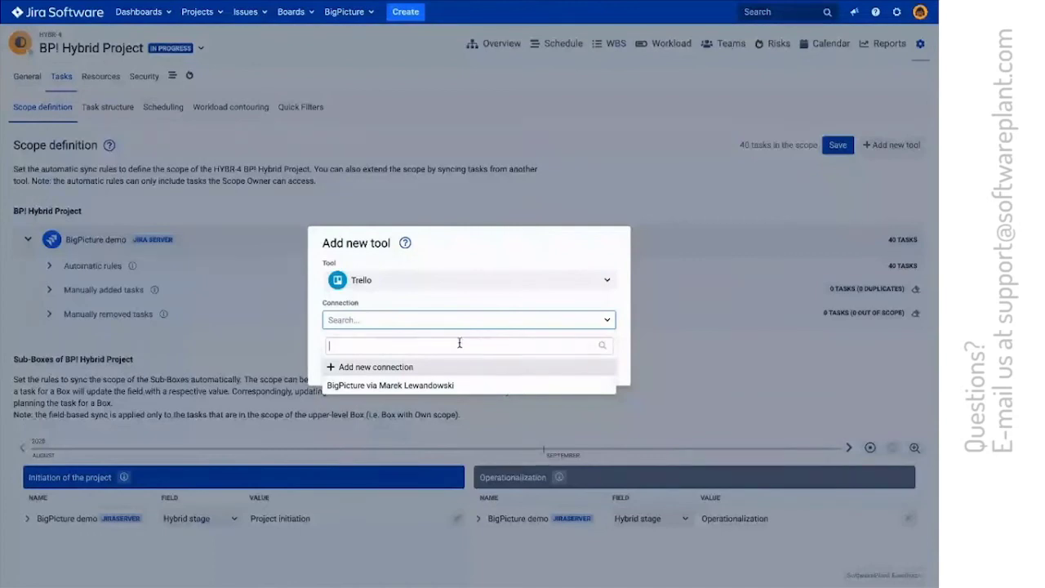
left_click(364, 388)
left_click(563, 366)
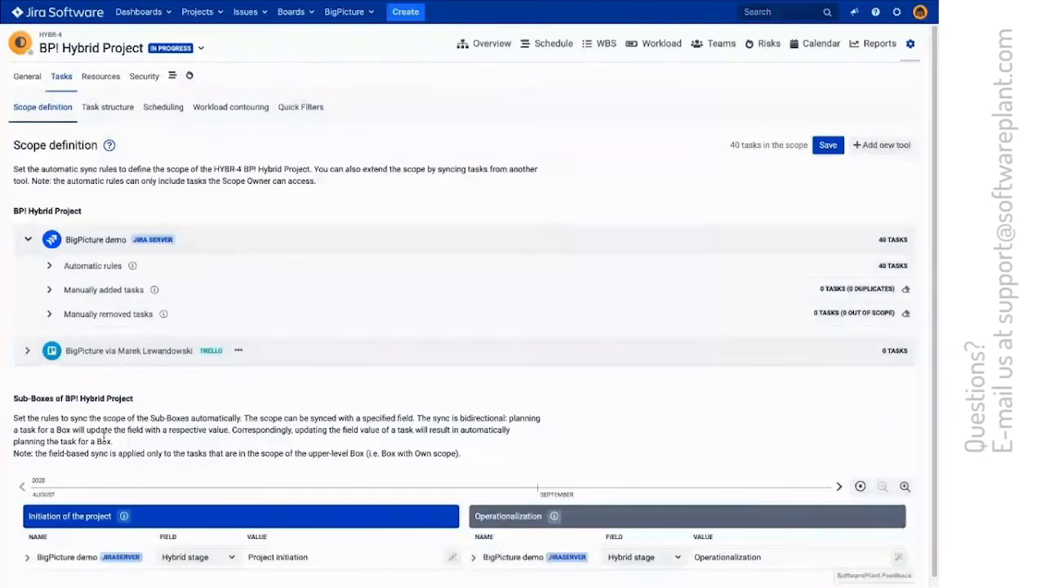
left_click(28, 351)
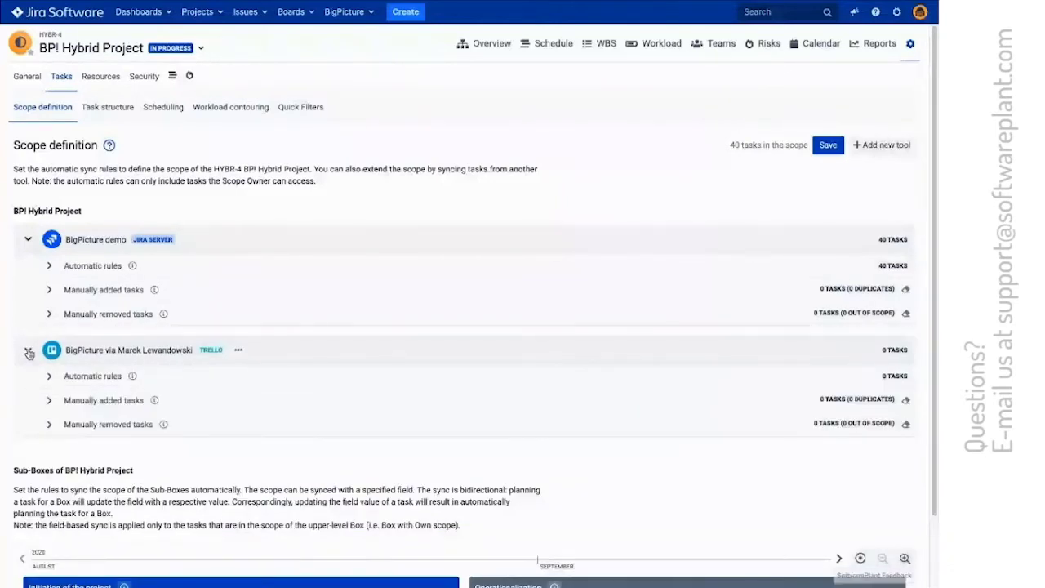
Step: Open Trello's BigPicture Power-Up Public Roadmap board in a new browser tab and view the details of the Mid Term card
mouse_move(163, 4)
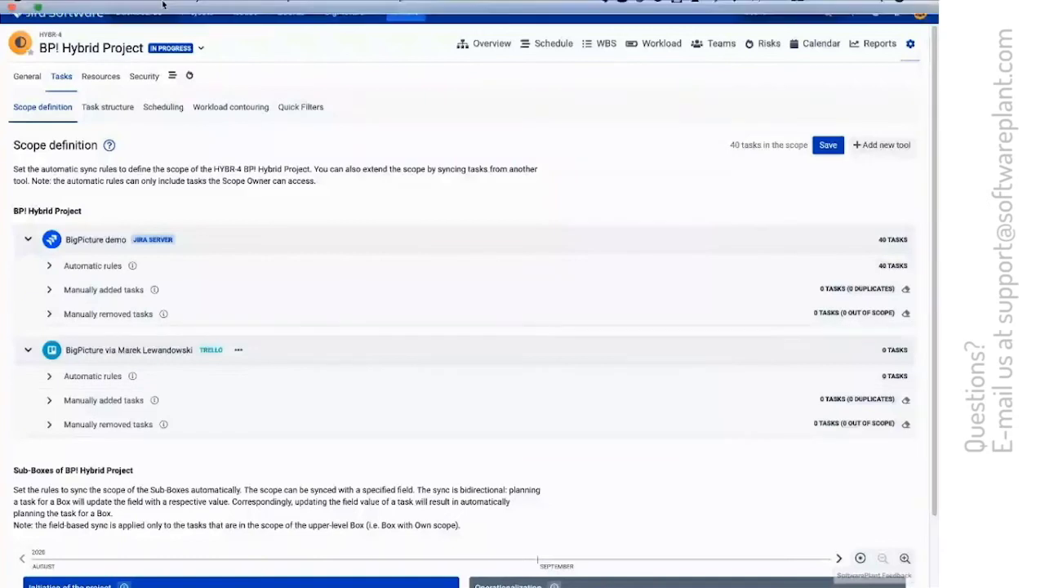
left_click(39, 26)
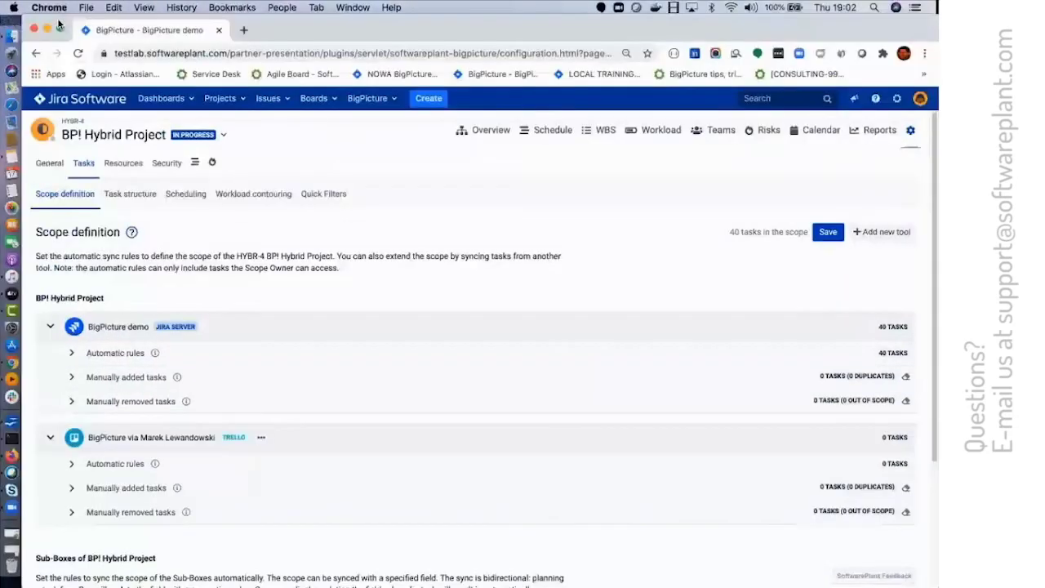
left_click(244, 30)
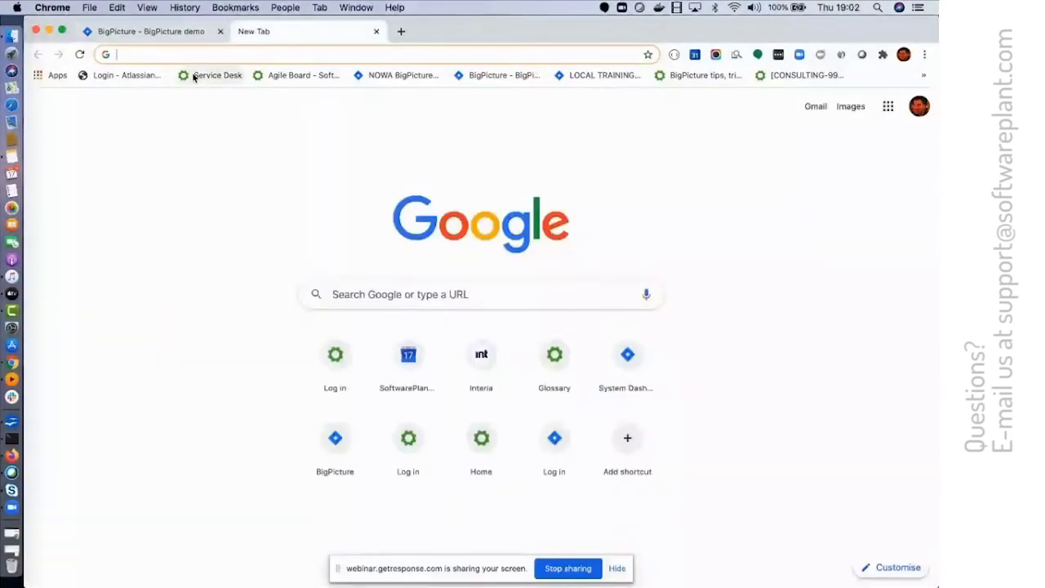
type("trello.com")
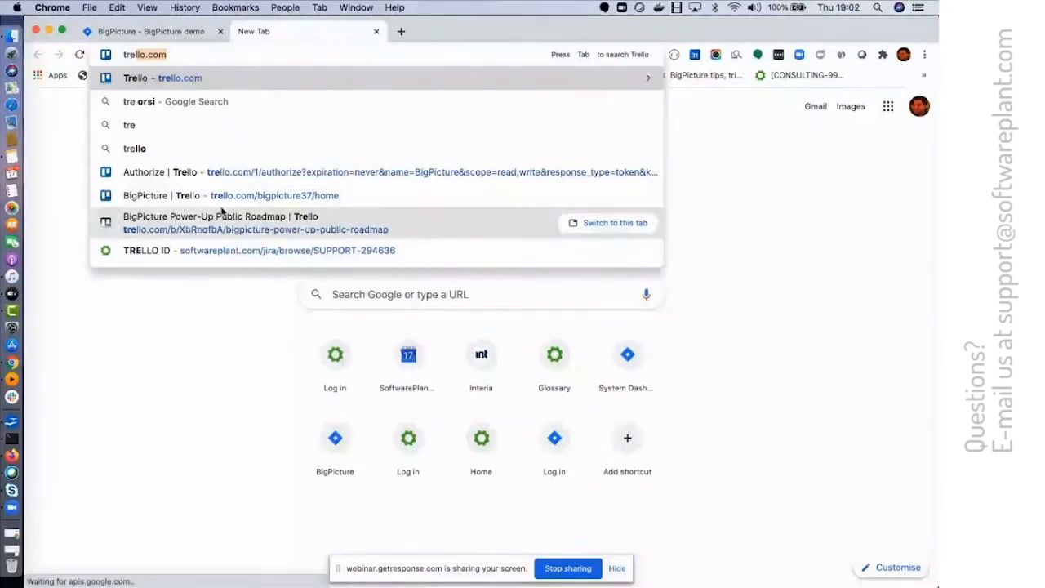
left_click(221, 217)
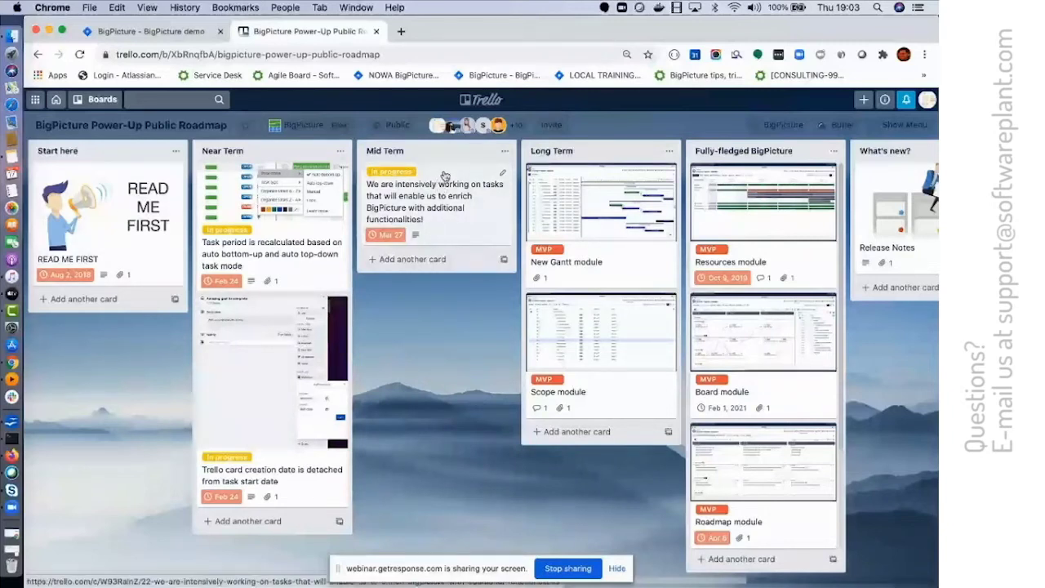
left_click(440, 177)
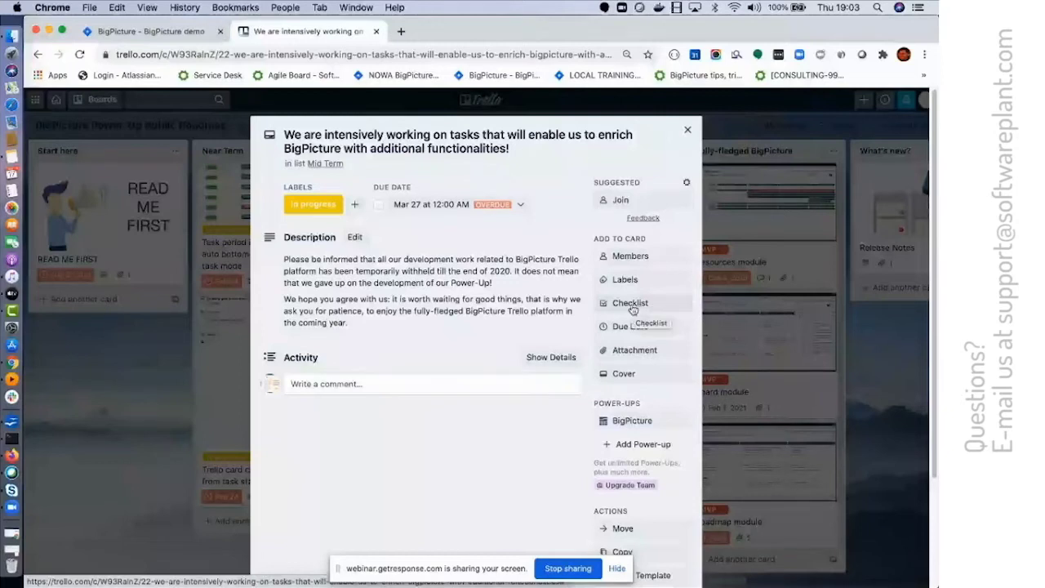
left_click(688, 129)
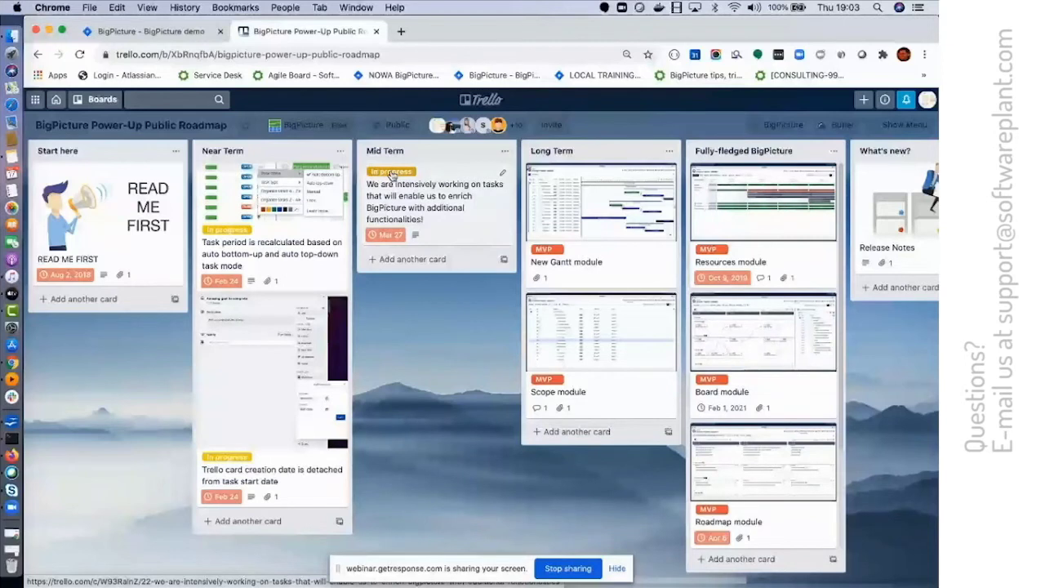
Step: Return to the scope definition, expand the Trello connection's automatic rules and compare them with the Jira Server automatic rules
left_click(144, 33)
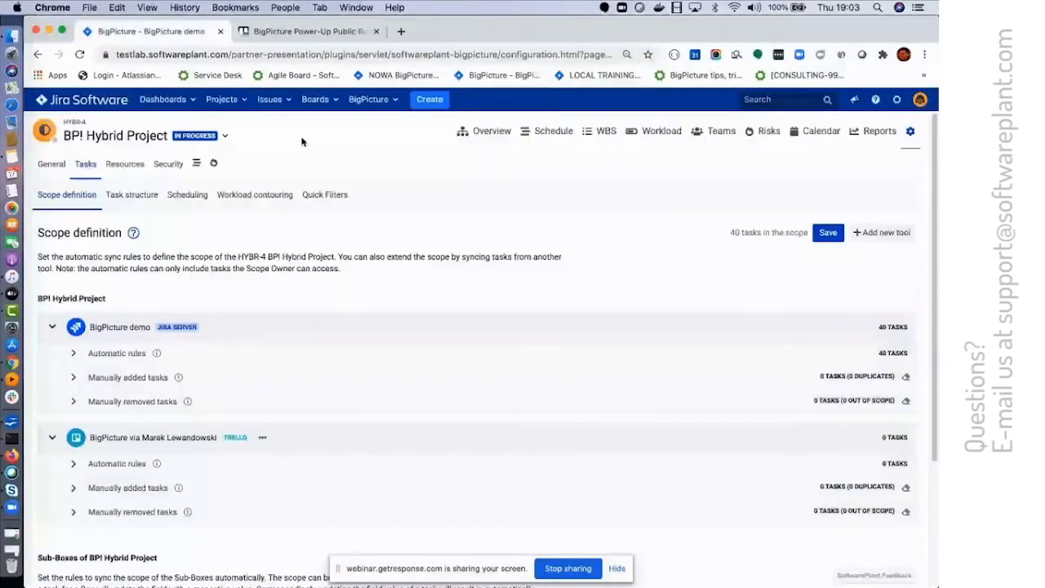
scroll(280, 289, "down", 1)
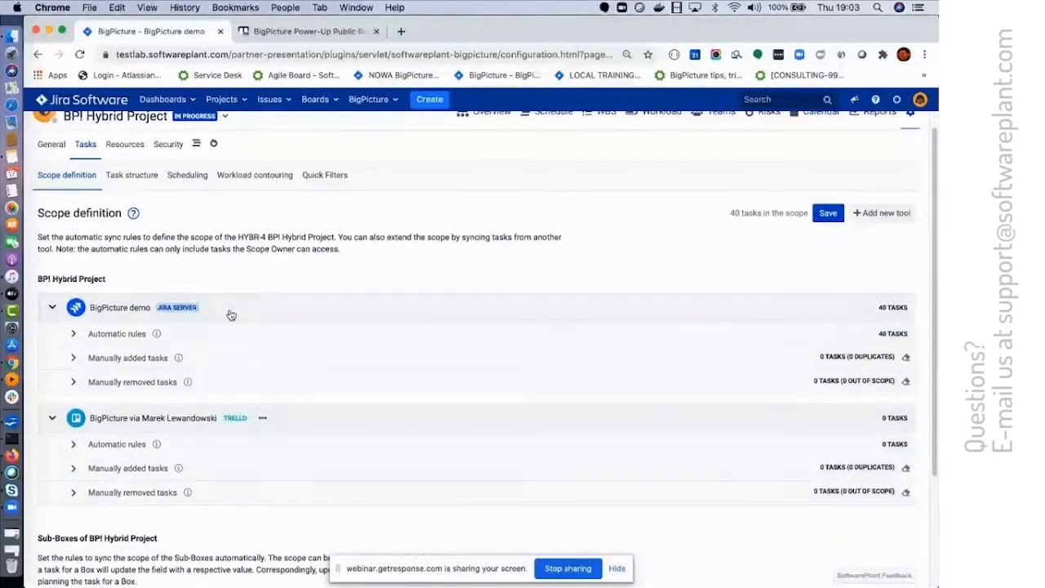
scroll(231, 315, "down", 3)
scroll(231, 315, "down", 1)
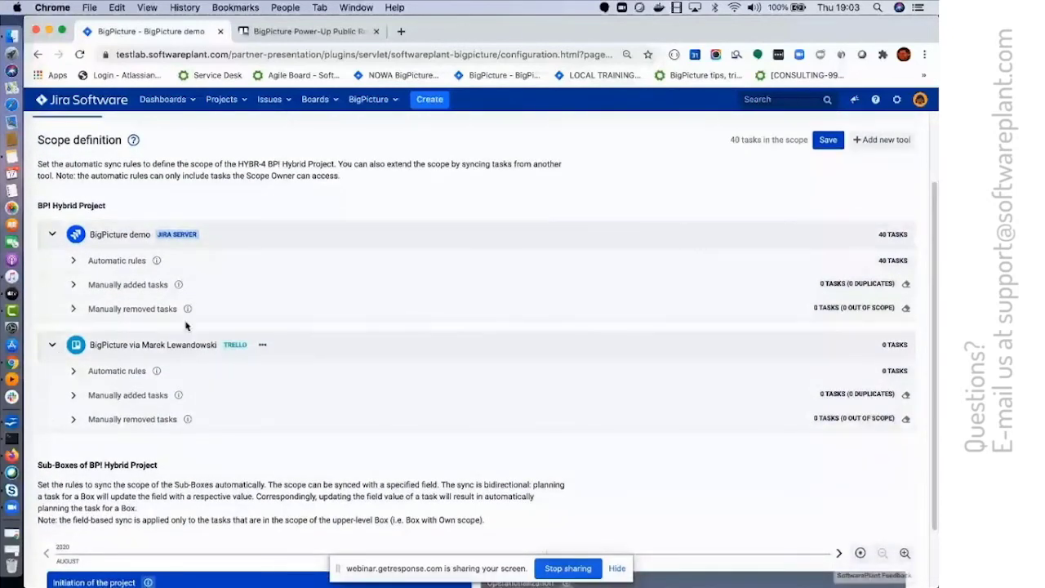
left_click(74, 371)
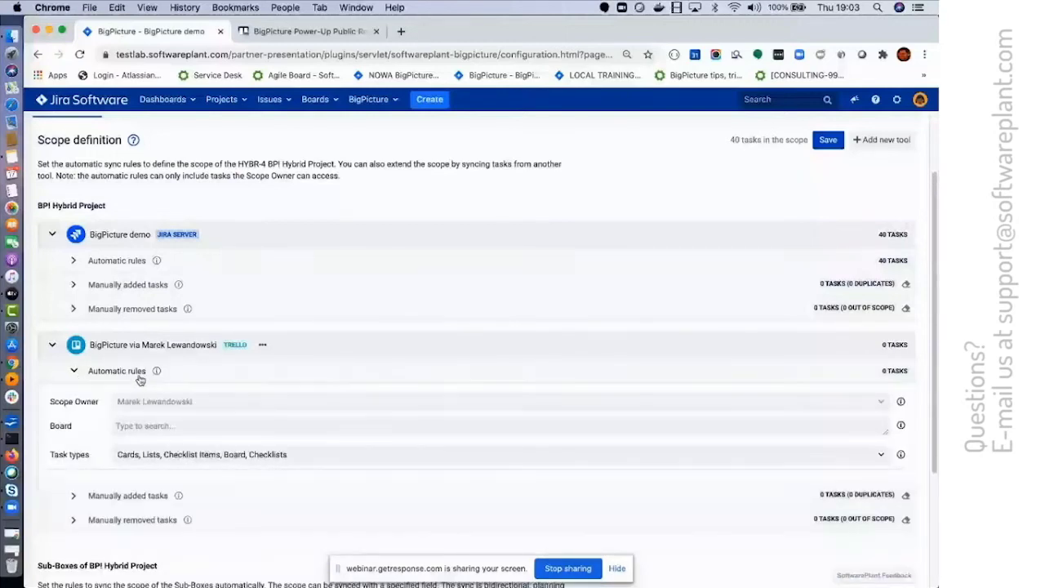
left_click(72, 260)
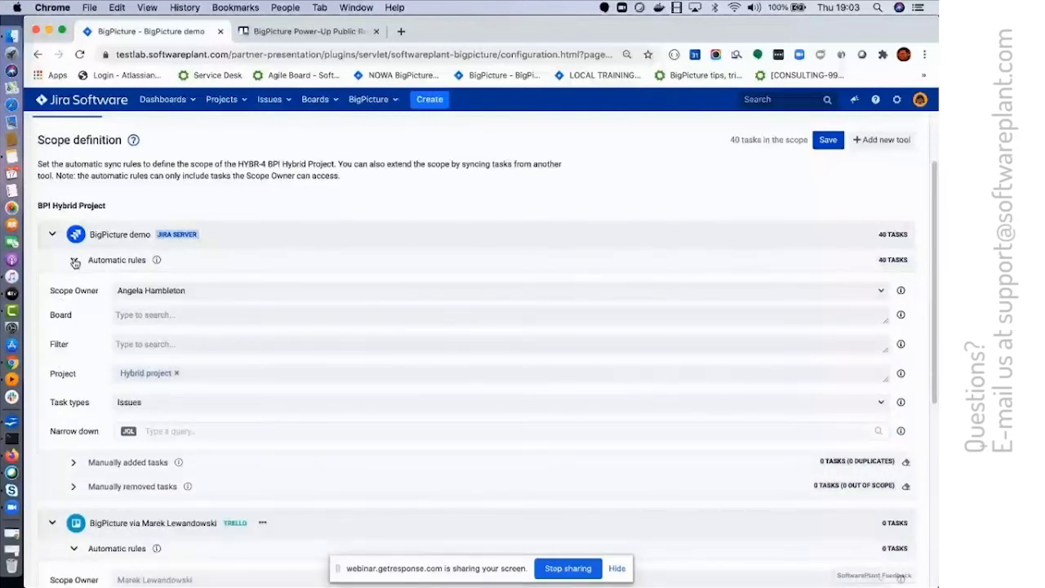
left_click(73, 261)
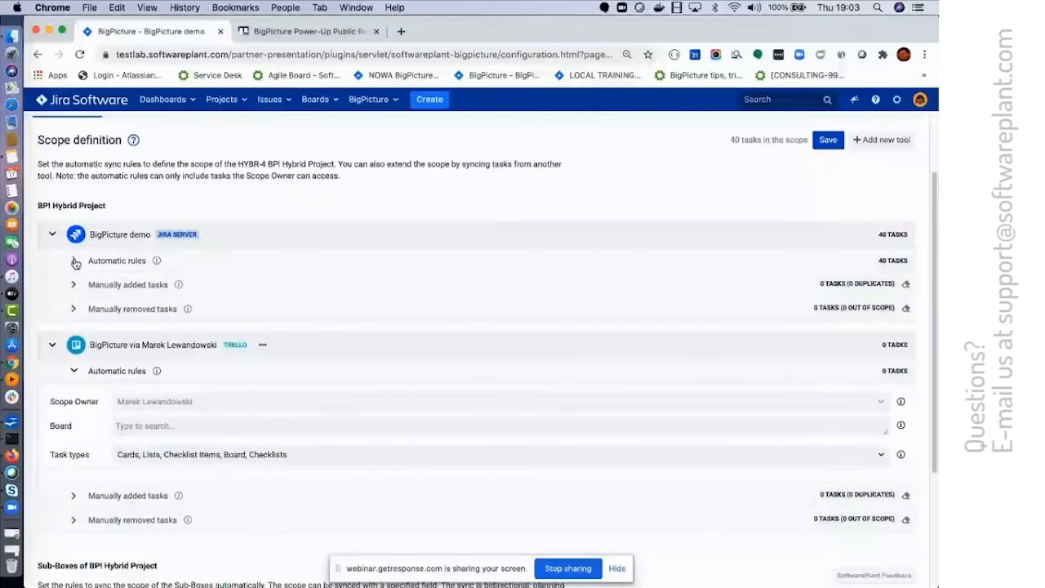
Step: Add the BigPicture Power-Up Public Roadmap board to the Trello automatic rules and save the scope definition
left_click(114, 425)
type("p")
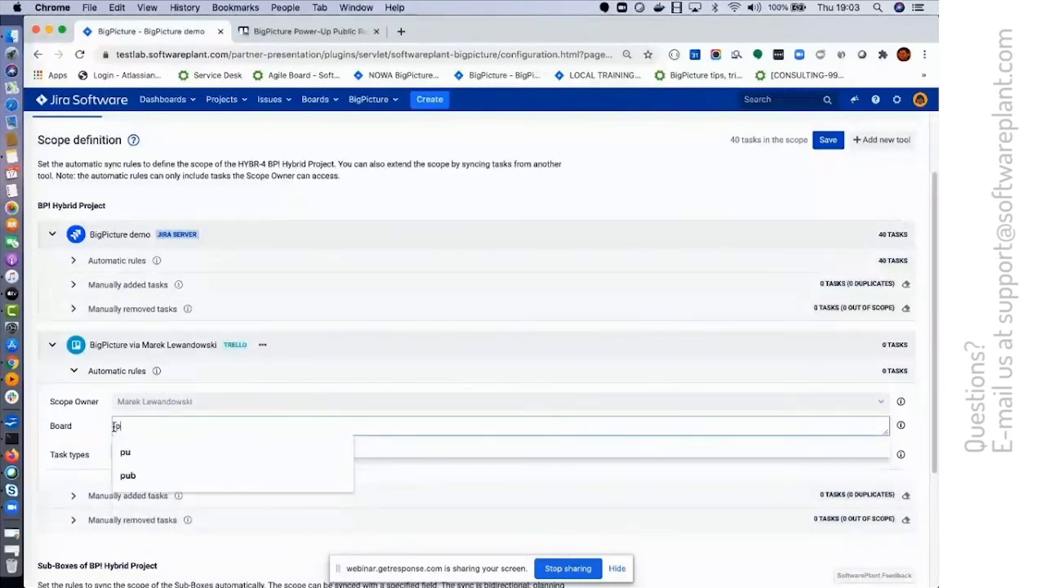
type("ubli")
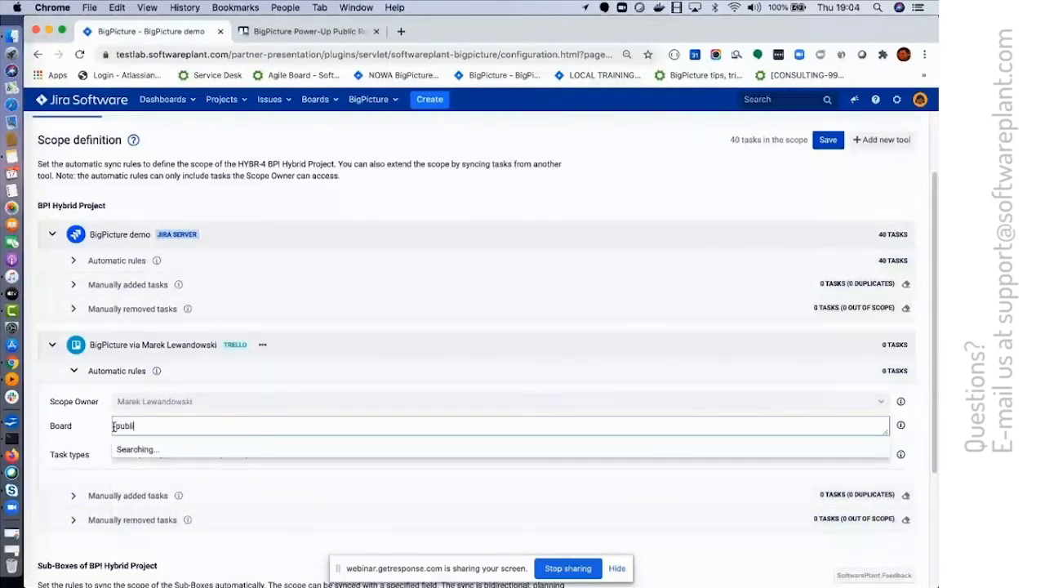
type("c")
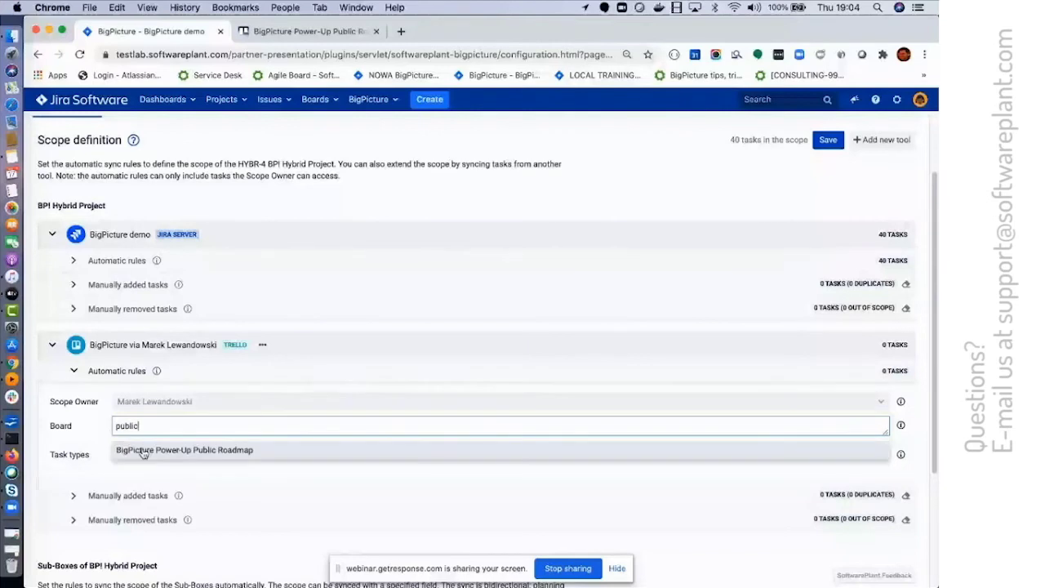
left_click(144, 451)
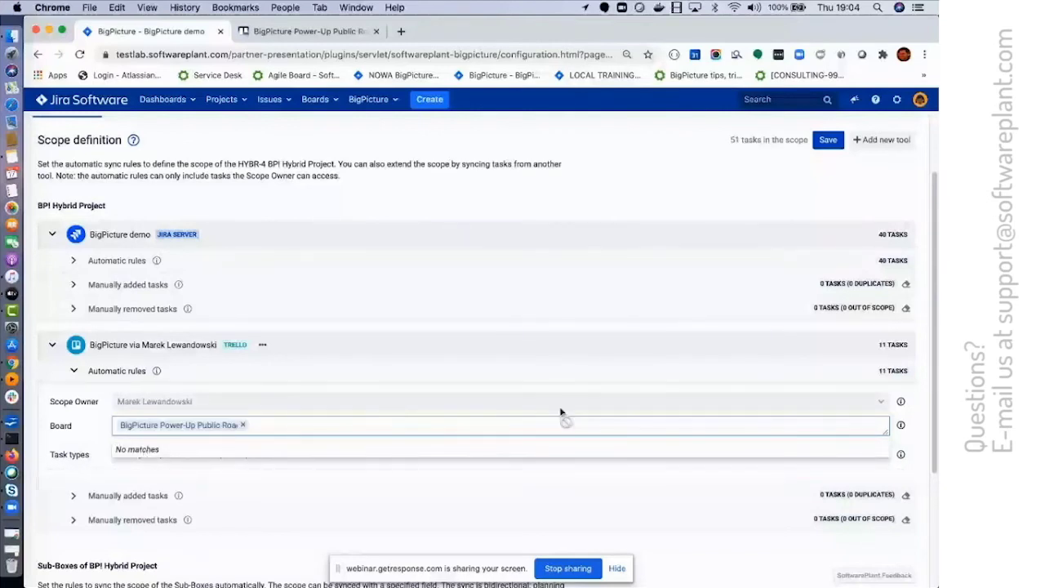
left_click(367, 401)
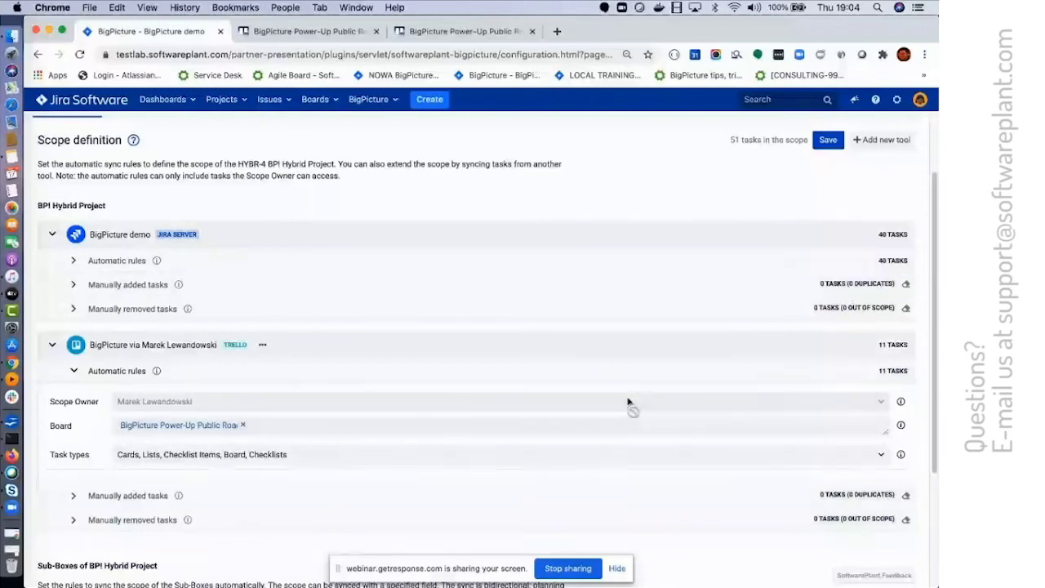
scroll(625, 403, "down", 3)
scroll(625, 403, "up", 3)
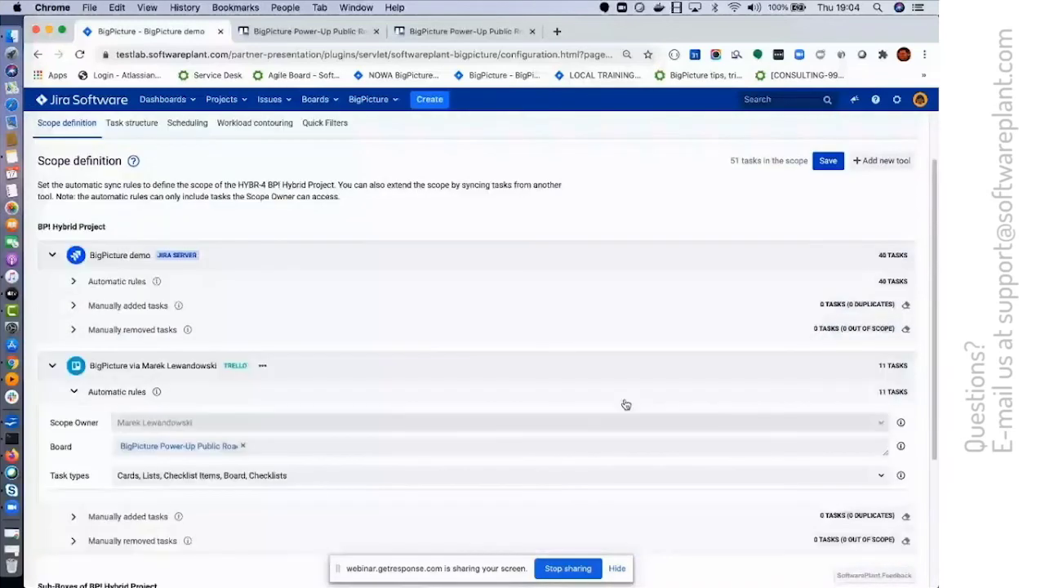
left_click(829, 162)
scroll(333, 231, "up", 1)
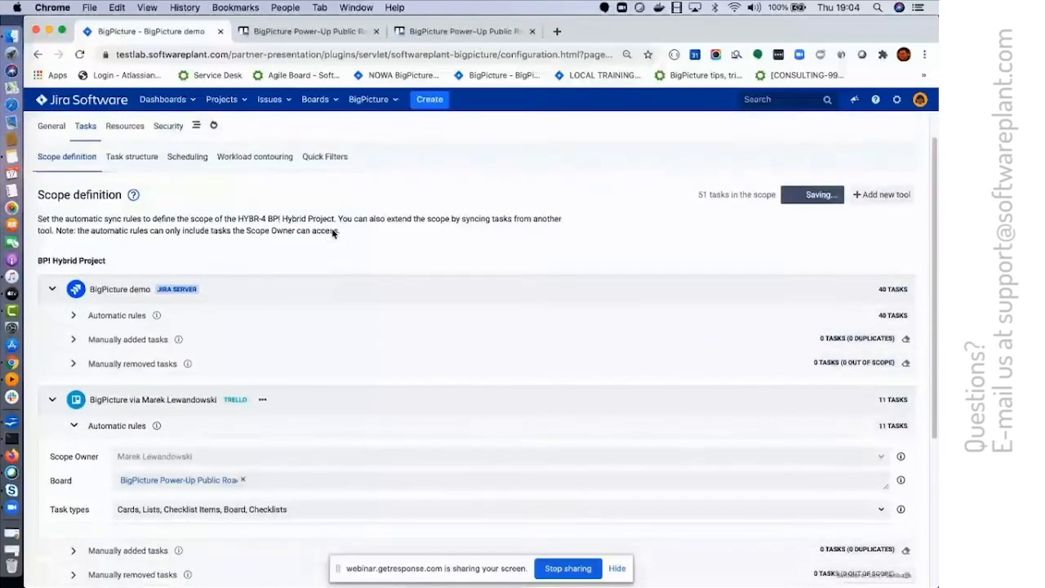
Step: Examine the task structure builders of the Trello connection, with the Jira Server builders collapsed
left_click(132, 157)
scroll(227, 329, "down", 3)
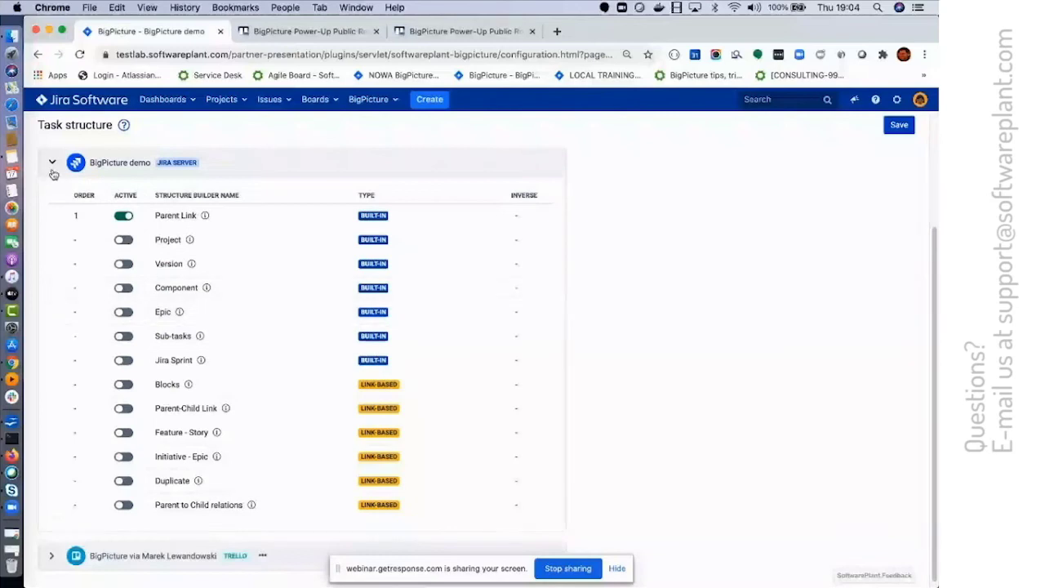
left_click(52, 169)
left_click(51, 352)
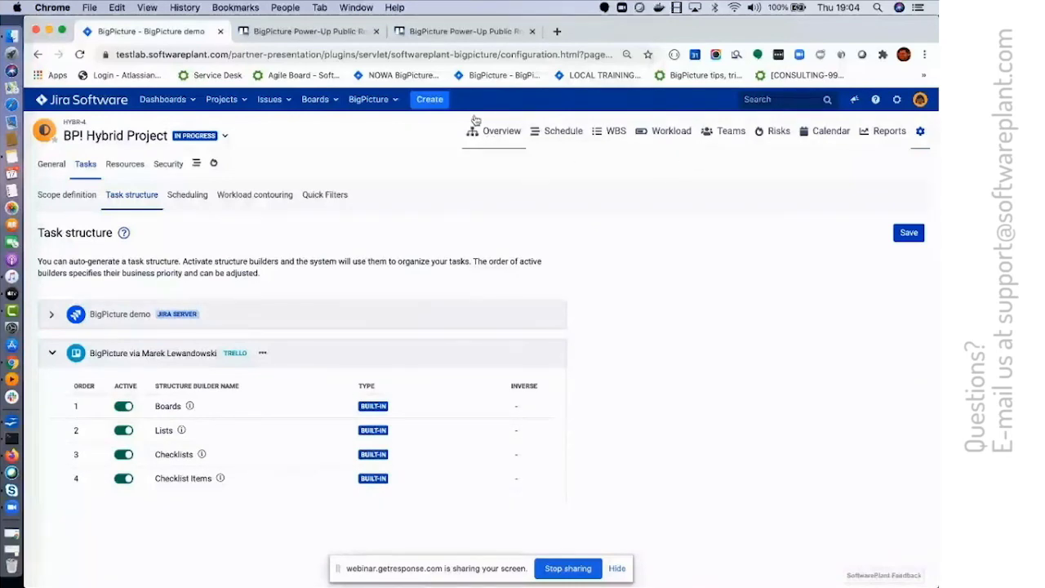
Step: Open the project's Schedule and clear the Not started tasks quick filter
left_click(569, 133)
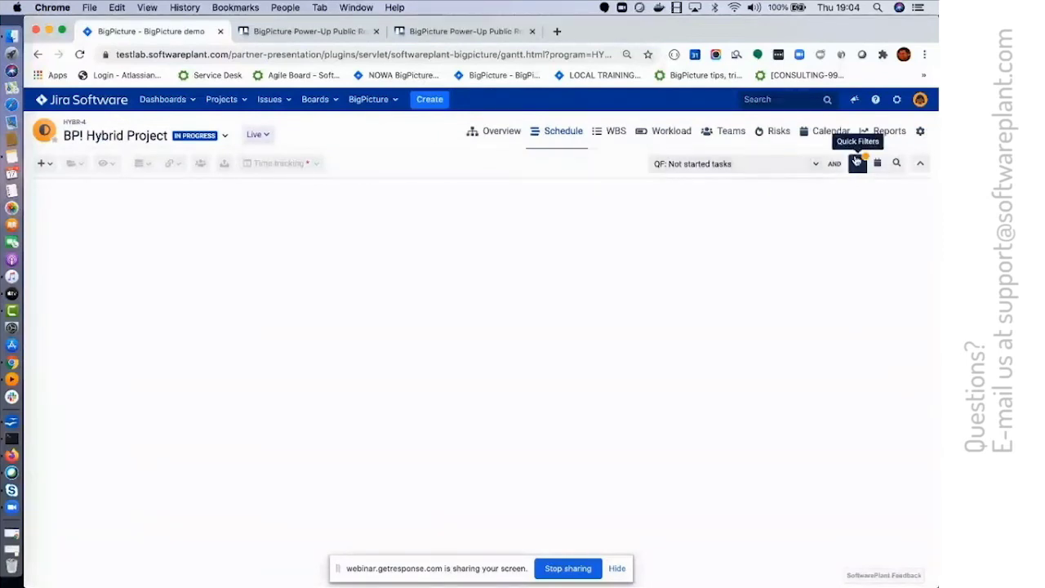
left_click(812, 164)
left_click(658, 248)
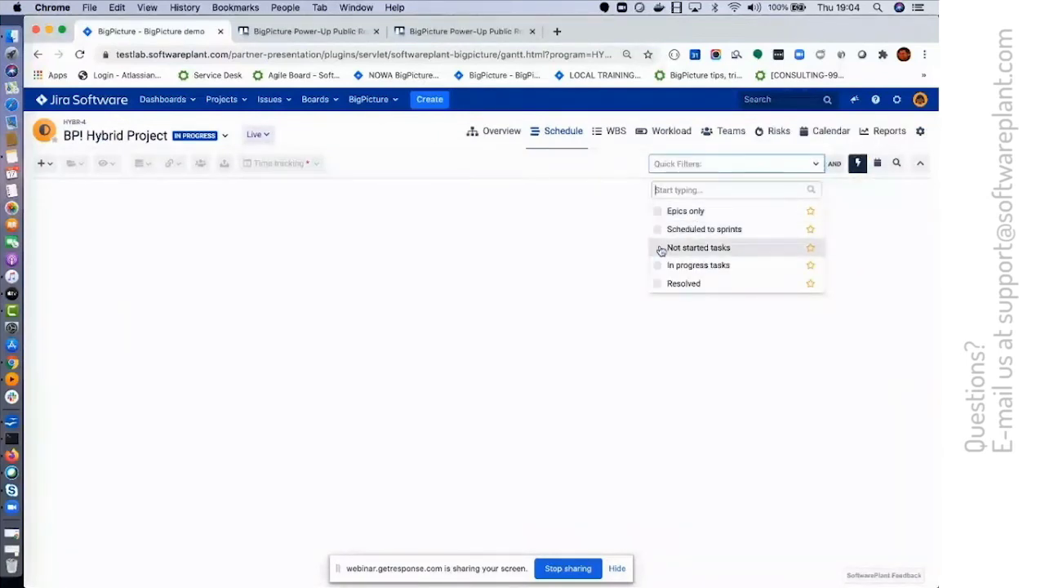
left_click(412, 143)
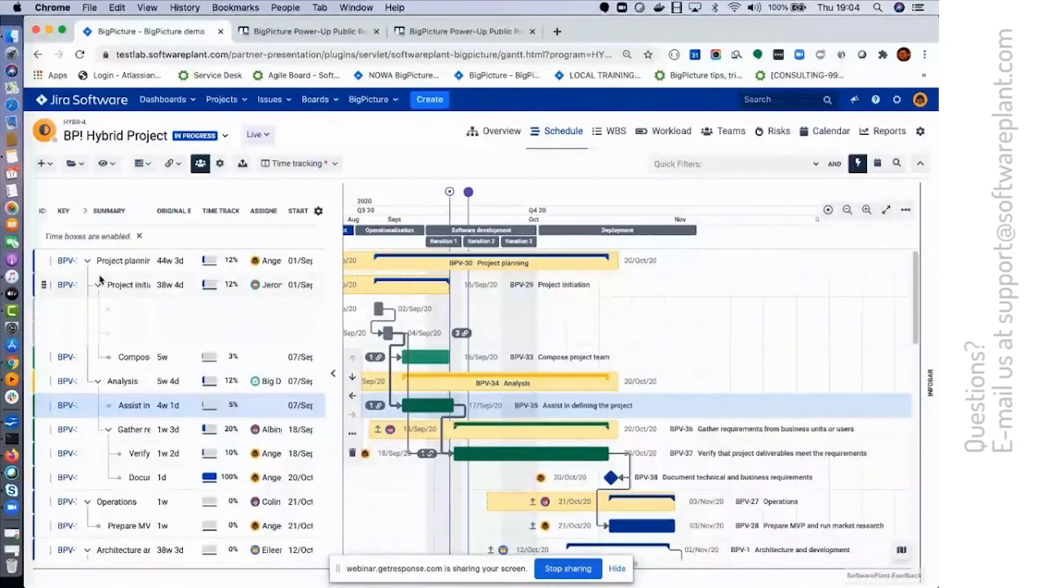
Step: Collapse the Project planning, Operations, Architecture and development, and Testing tasks, and widen the task table to show its full columns
left_click(86, 261)
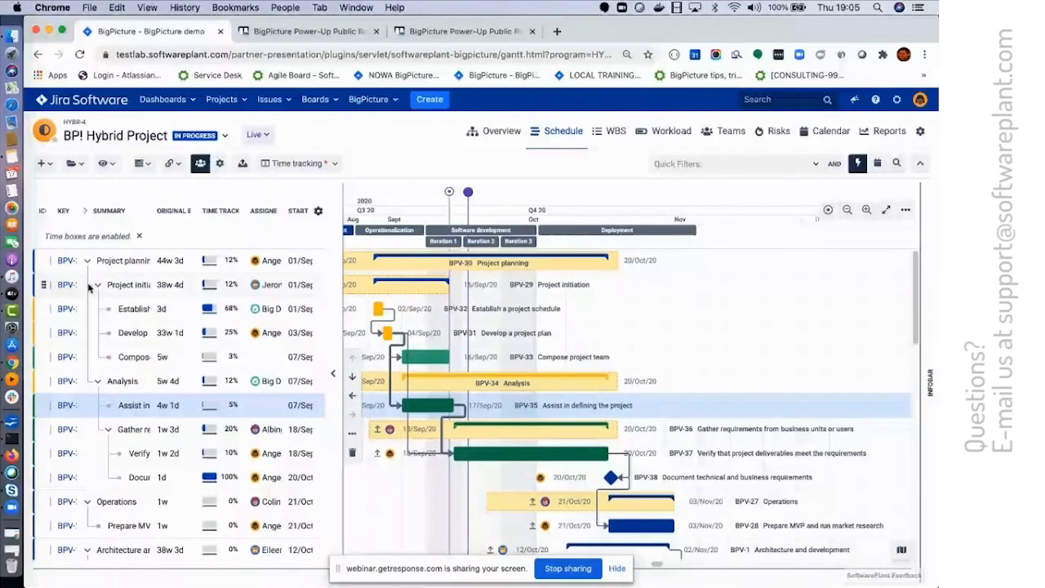
left_click(88, 260)
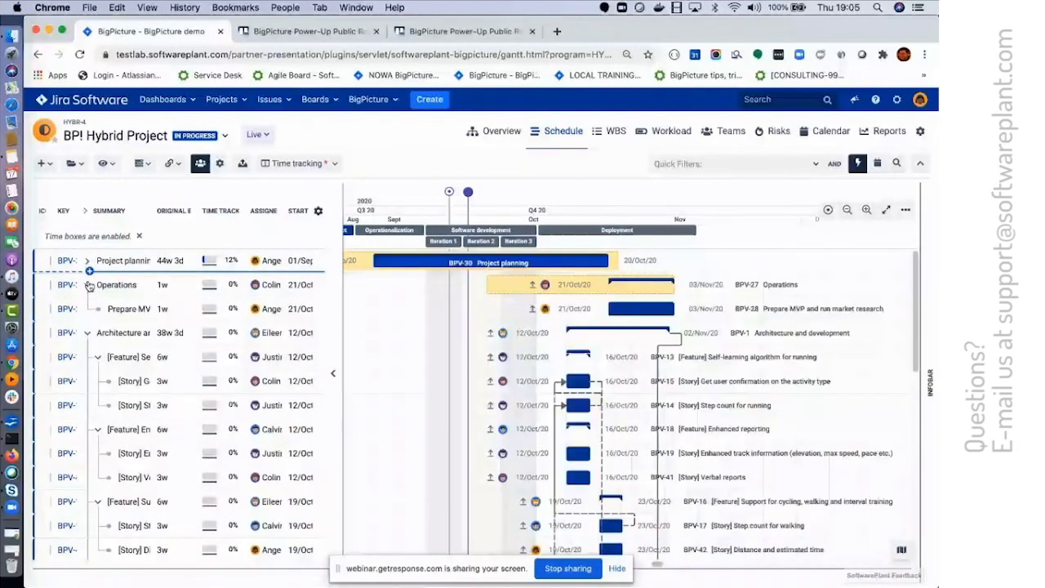
left_click(88, 284)
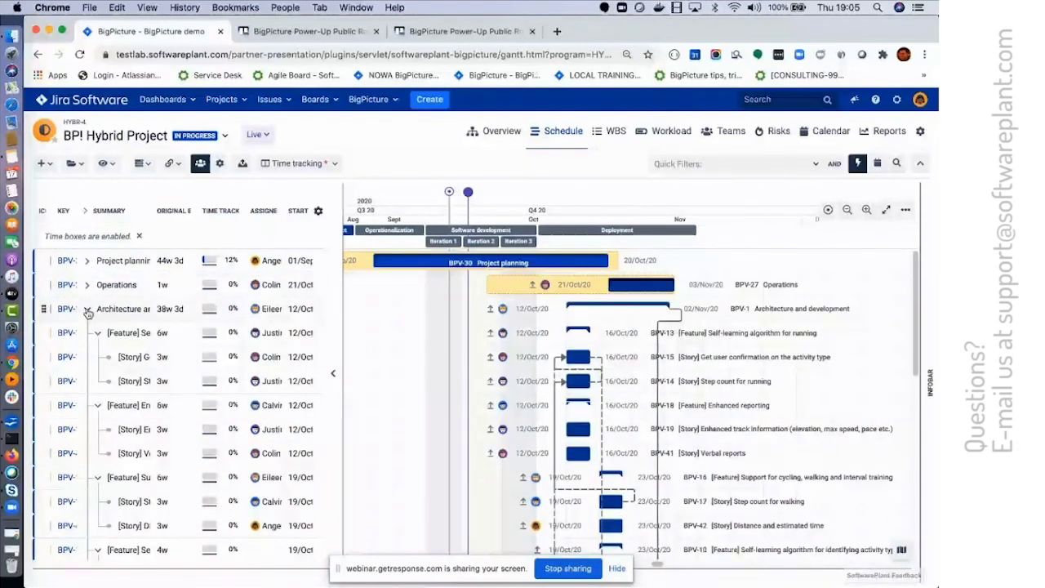
left_click(87, 308)
left_click(87, 332)
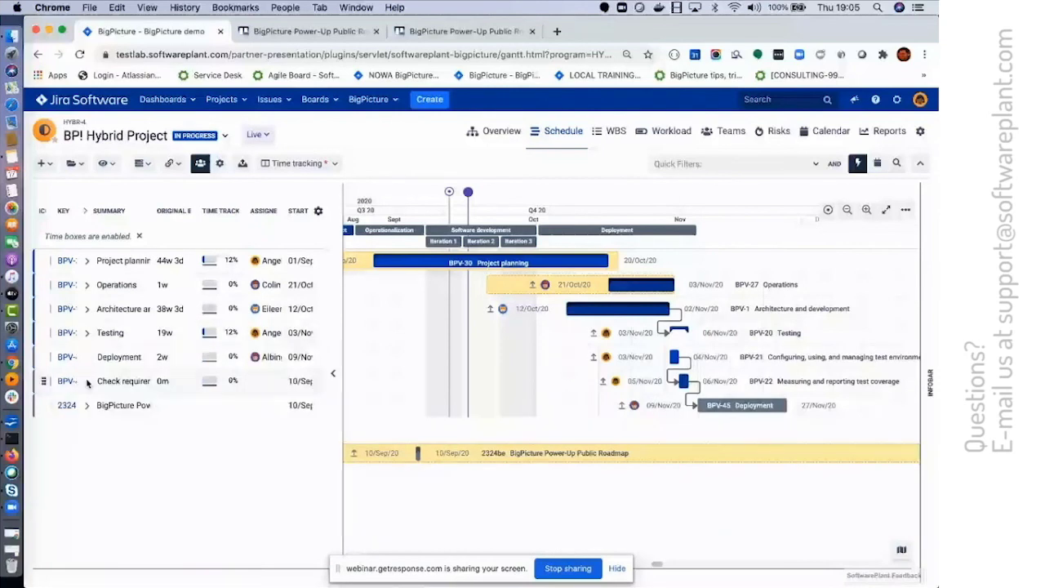
left_click_drag(343, 348, 584, 347)
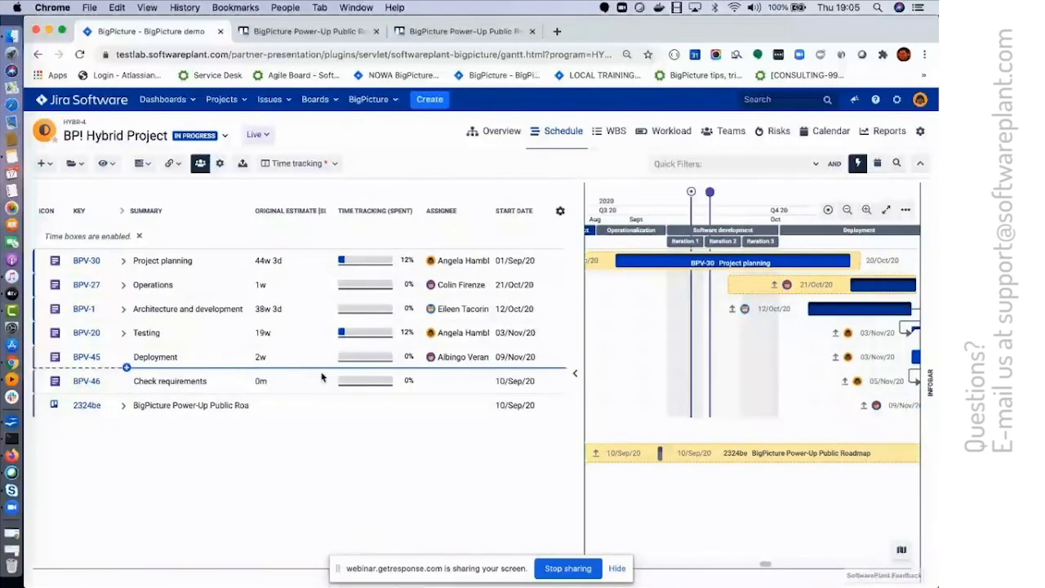
Step: Expand the BigPicture Power-Up Public Roadmap board and its Mid Term list, and select the card inside that list
left_click(124, 407)
scroll(144, 441, "down", 1)
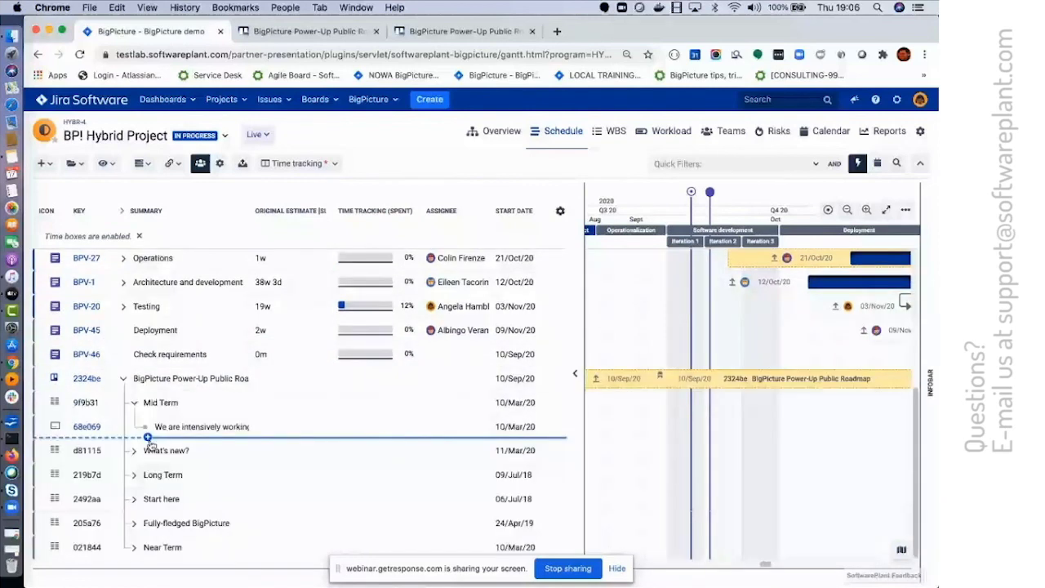
left_click(384, 431)
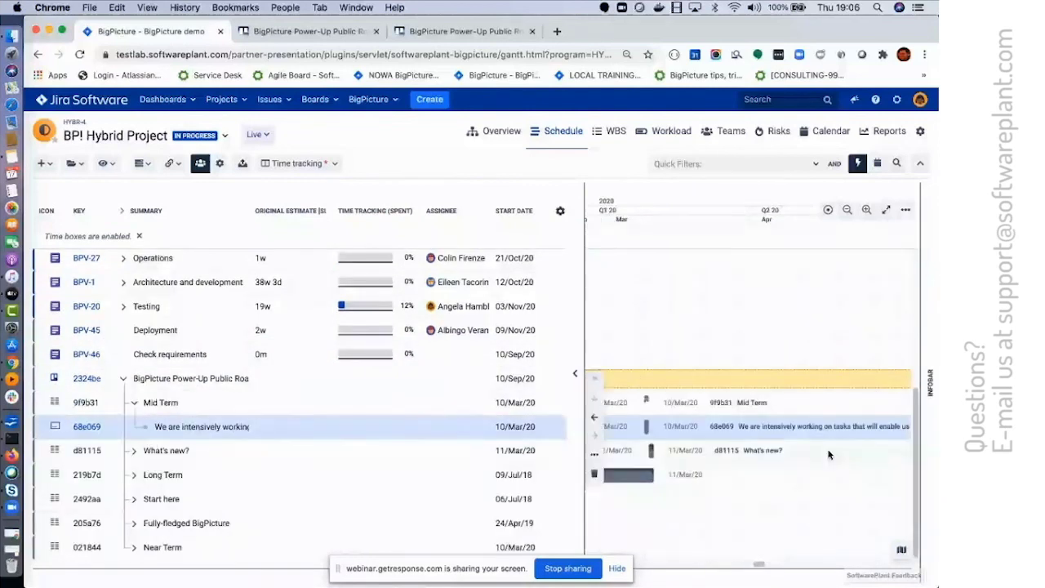
Step: Add the Trello Labels column to the schedule's task table and widen the table to make room for it
left_click(560, 212)
left_click(497, 367)
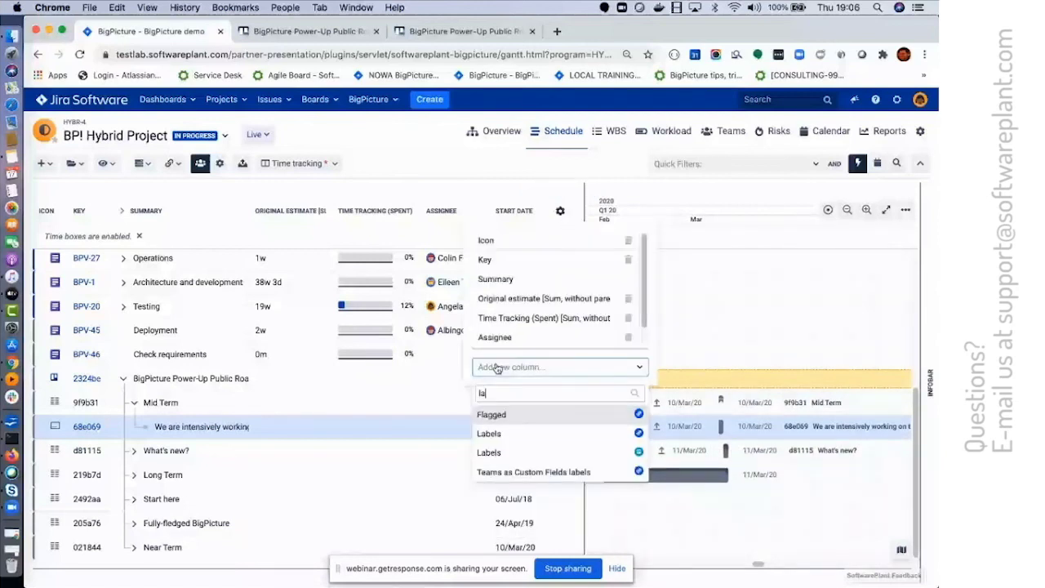
left_click(489, 433)
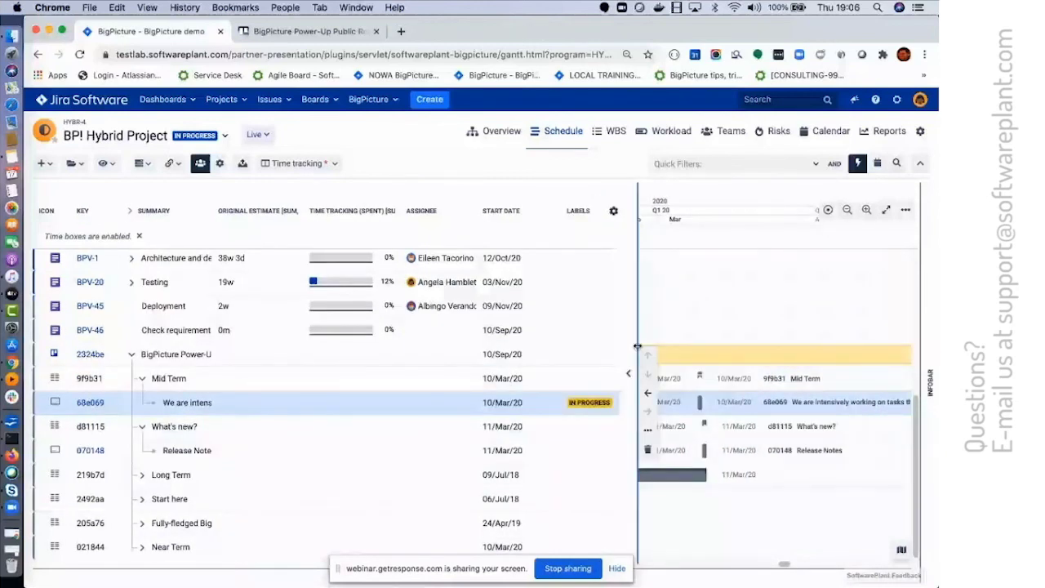
left_click_drag(640, 360, 662, 359)
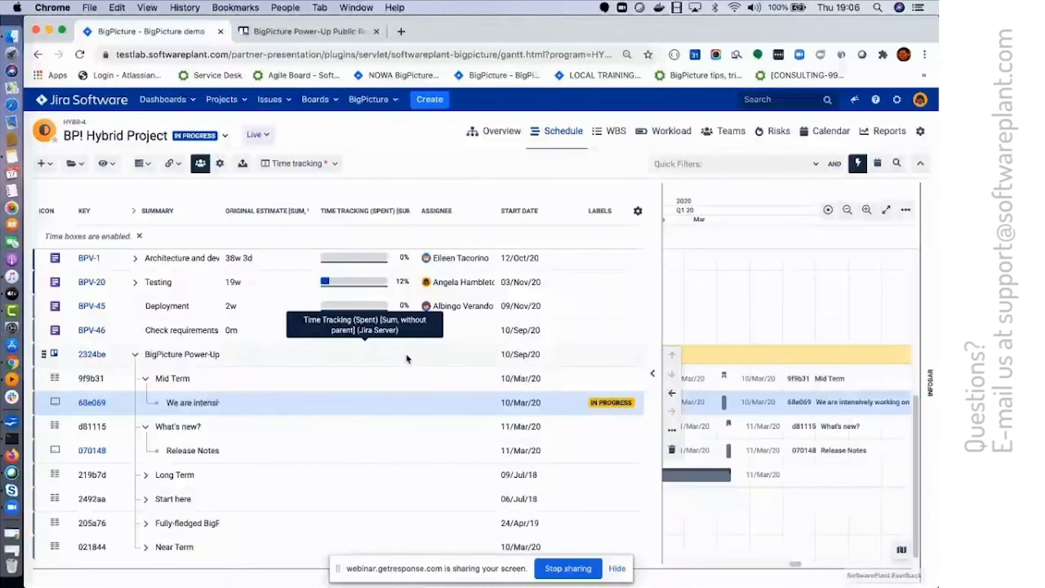